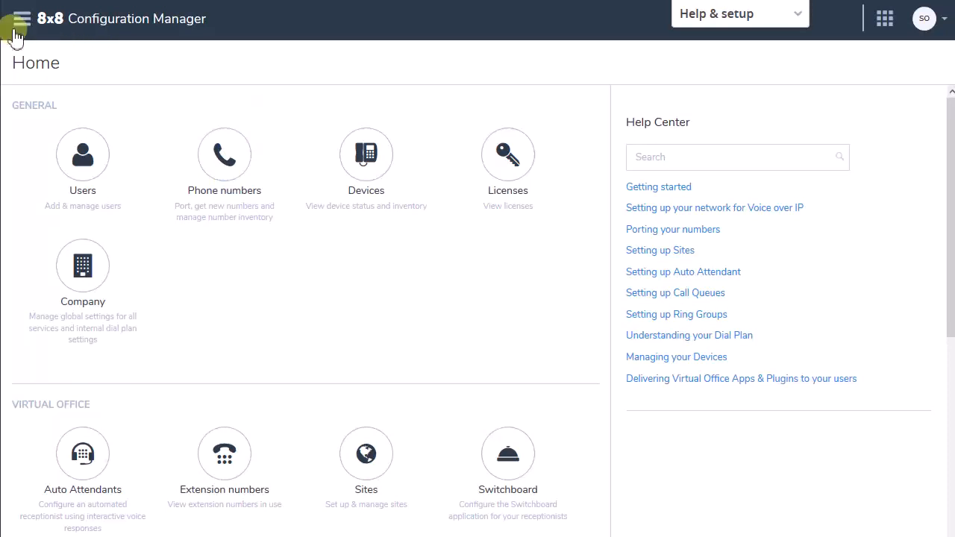
Open the page for claiming phone numbers and search for regular United States numbers starting with 212
{"action": "left_click", "coordinate": [225, 164]}
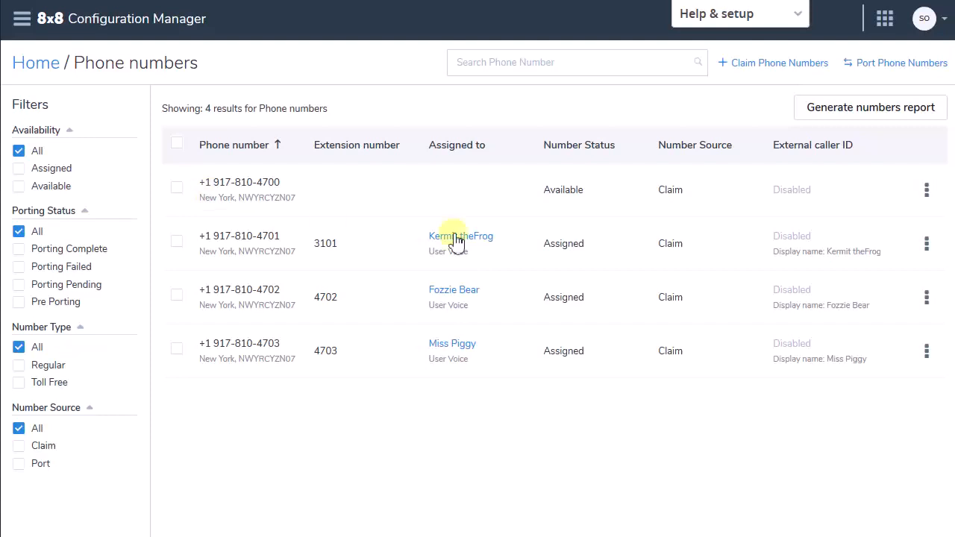
{"action": "left_click", "coordinate": [769, 66]}
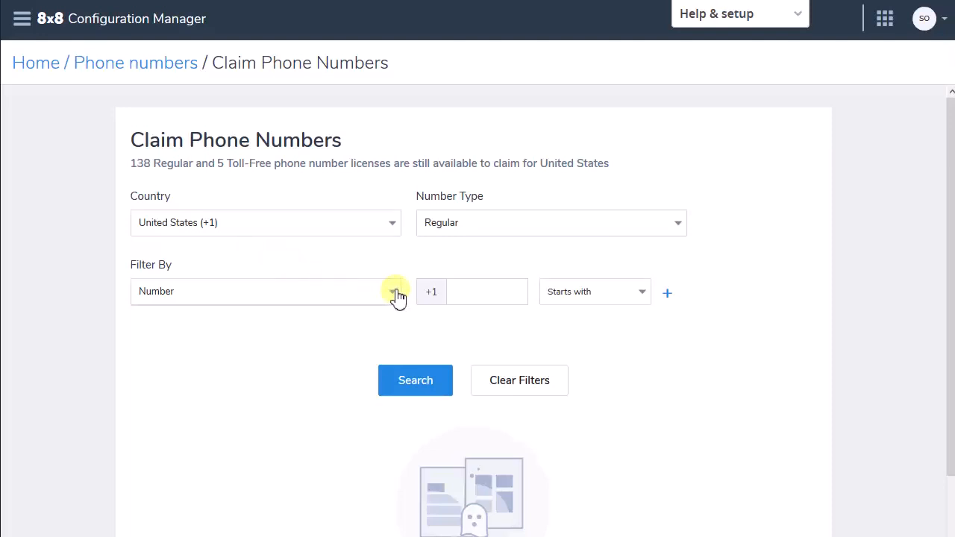
{"action": "left_click", "coordinate": [471, 292]}
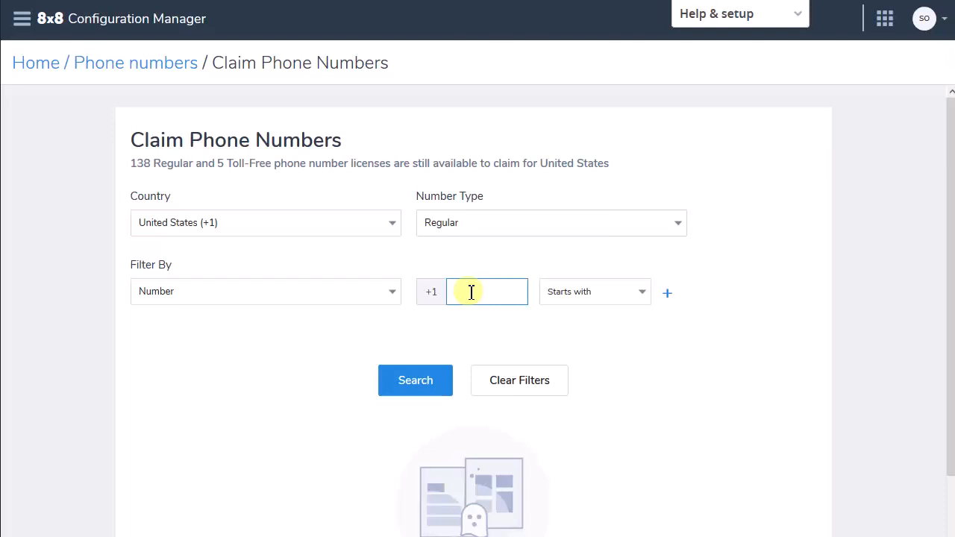
{"action": "type", "text": "212"}
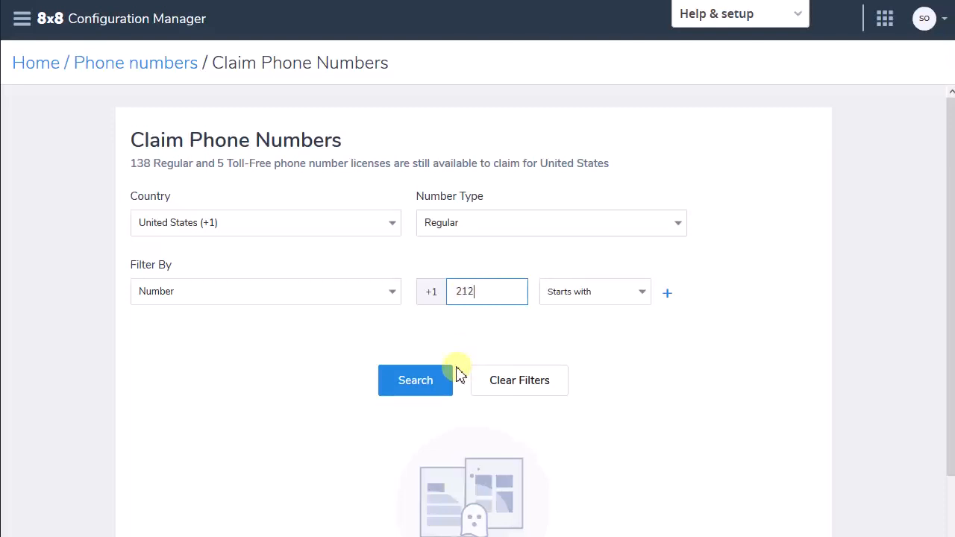
{"action": "left_click", "coordinate": [432, 383]}
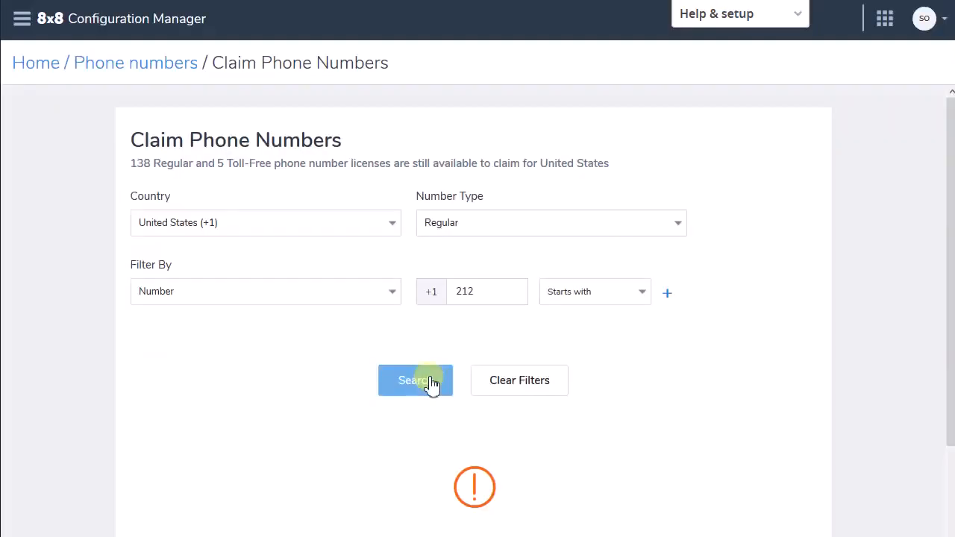
Change the search filter to State with New York selected, and add a second filter row
{"action": "left_click", "coordinate": [395, 296]}
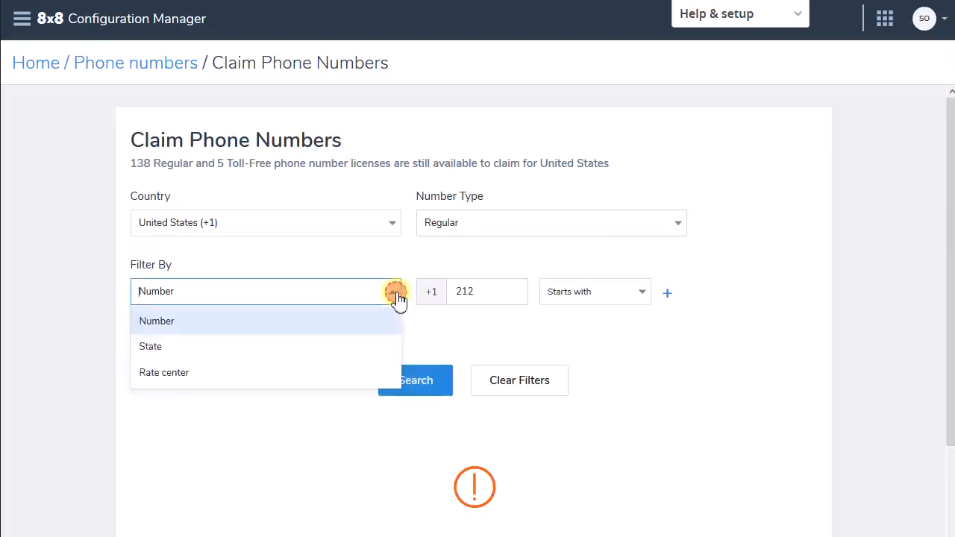
{"action": "left_click", "coordinate": [343, 348]}
{"action": "left_click", "coordinate": [465, 298]}
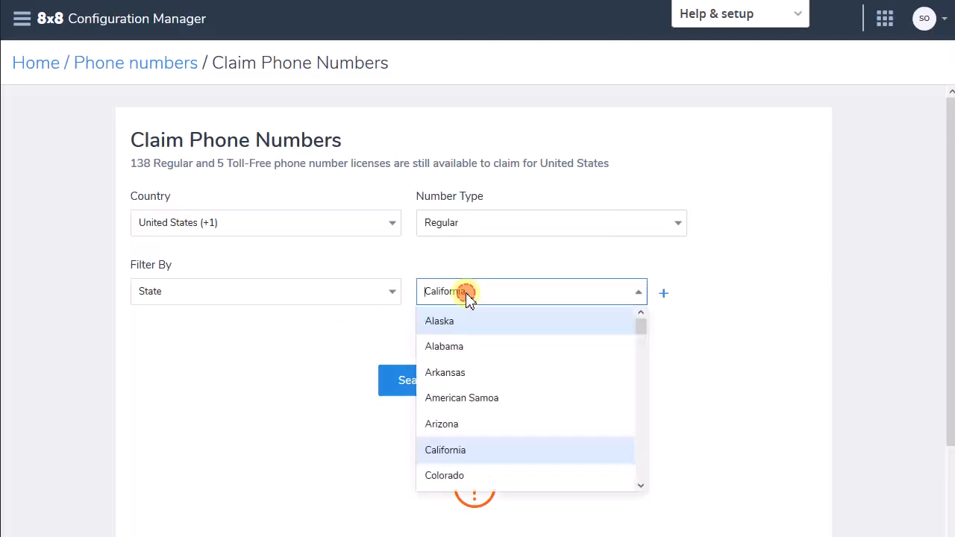
{"action": "type", "text": "n"}
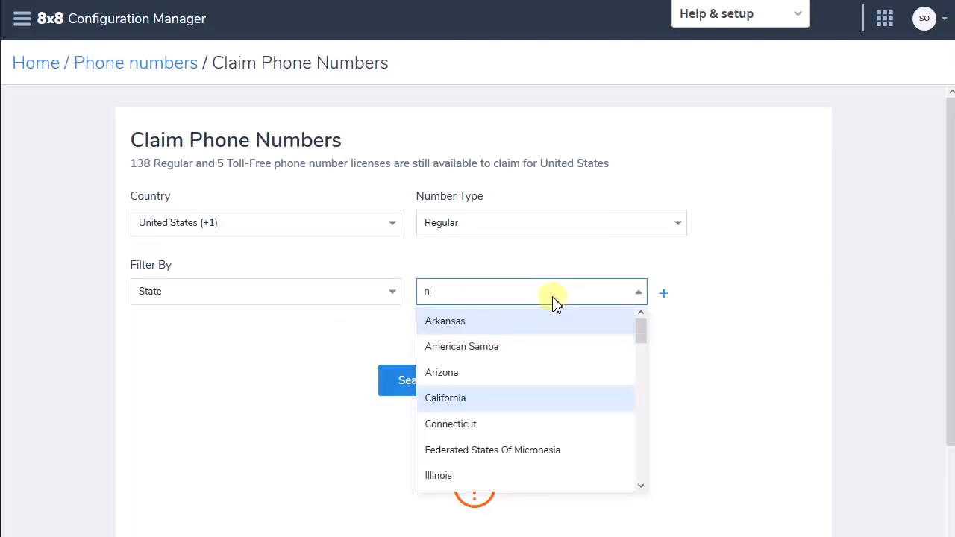
{"action": "type", "text": "ew"}
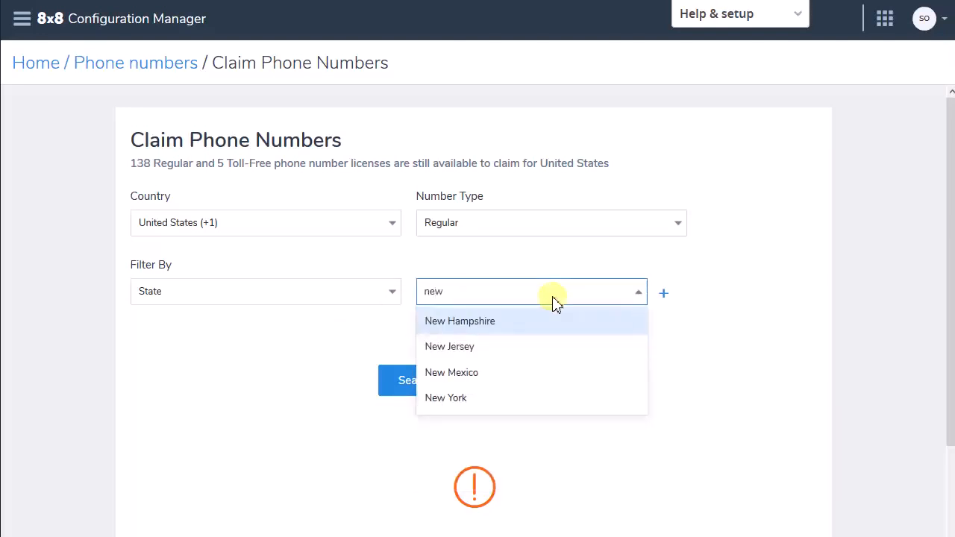
{"action": "left_click", "coordinate": [439, 400]}
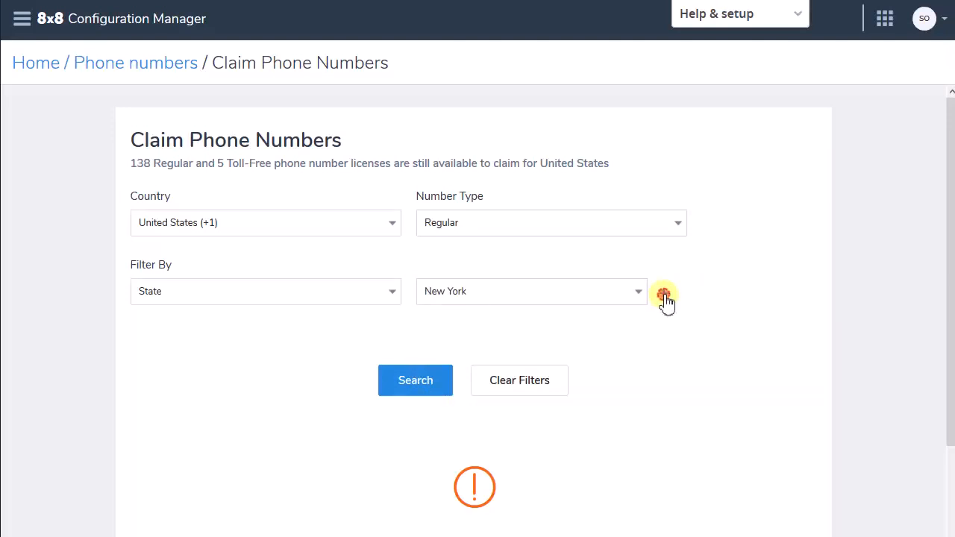
{"action": "left_click", "coordinate": [664, 294]}
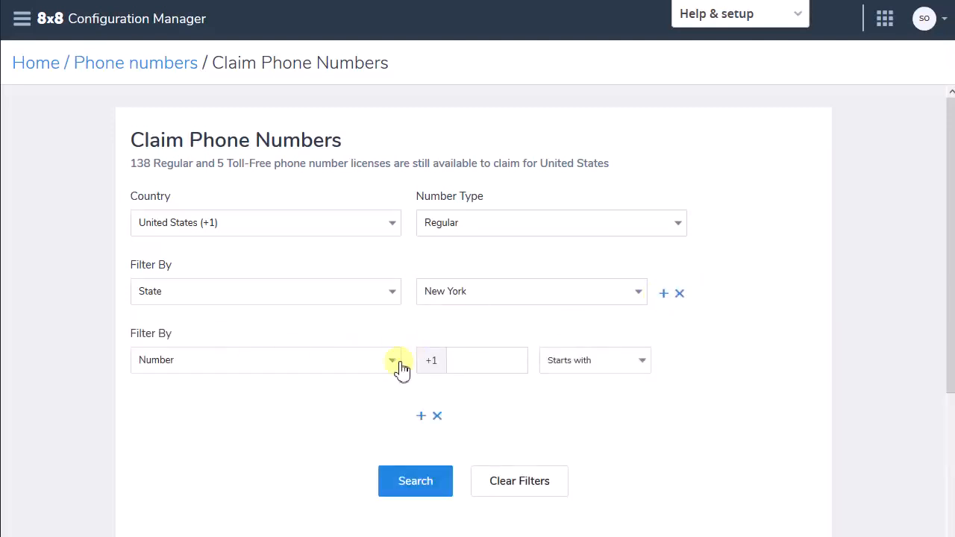
Set the second filter to Rate center MANHATTAN and search for matching phone numbers
{"action": "left_click", "coordinate": [392, 362]}
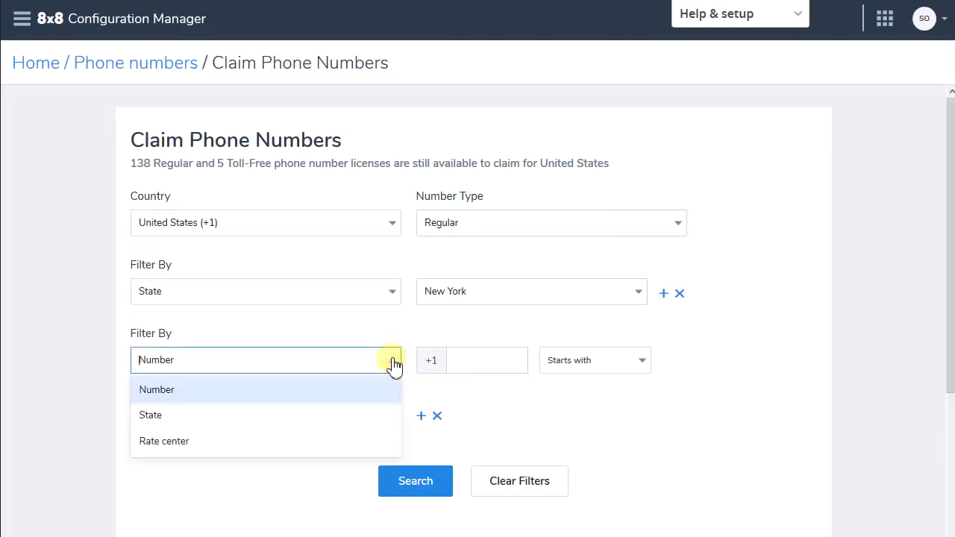
{"action": "left_click", "coordinate": [165, 441]}
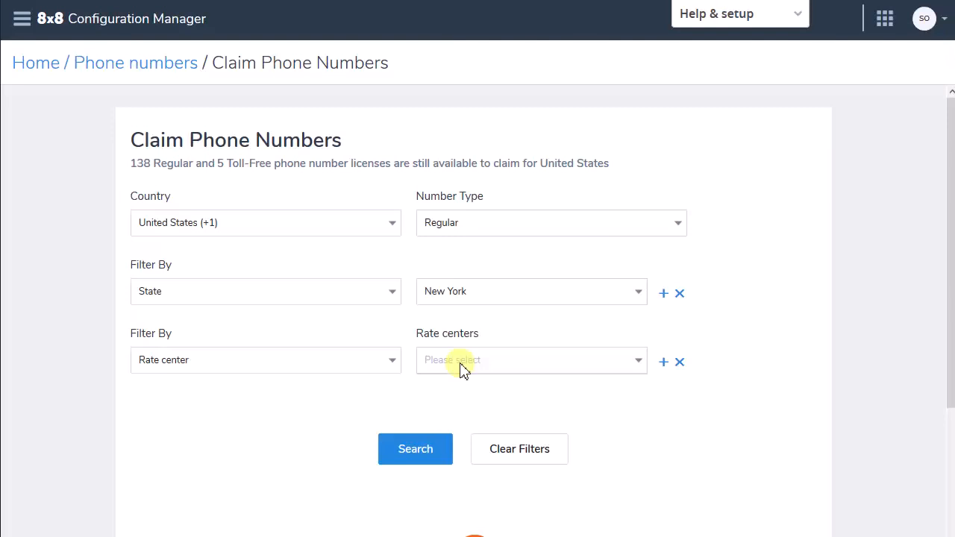
{"action": "left_click", "coordinate": [462, 366]}
{"action": "type", "text": "M"}
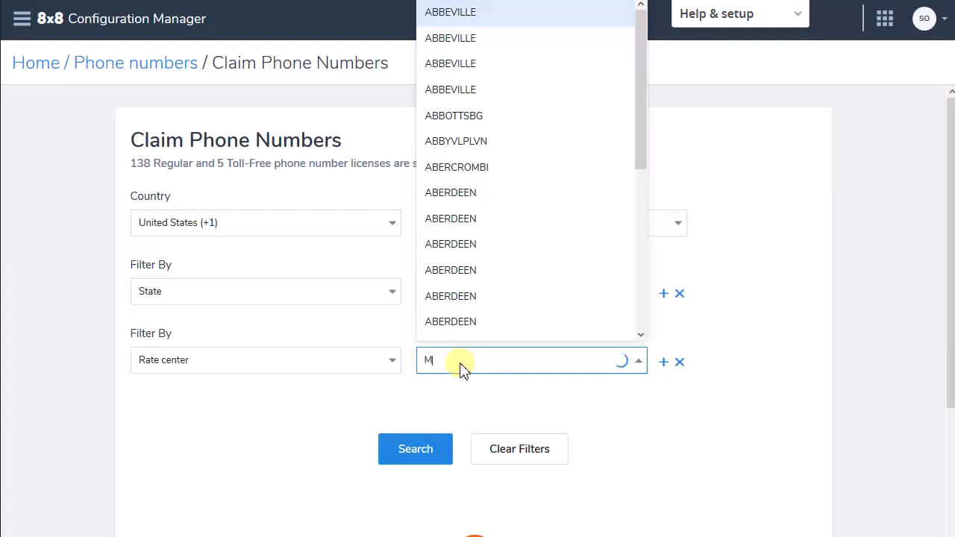
{"action": "type", "text": "an"}
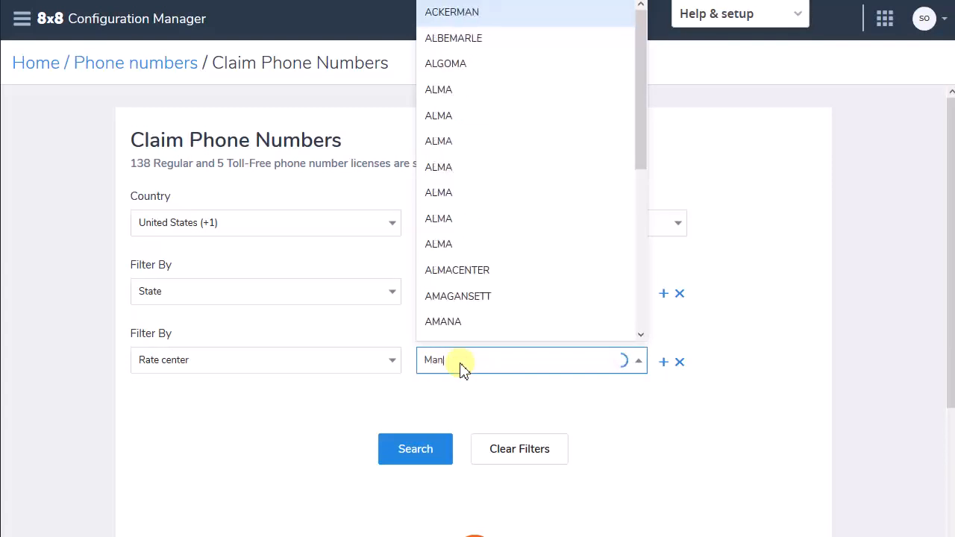
{"action": "type", "text": "ha"}
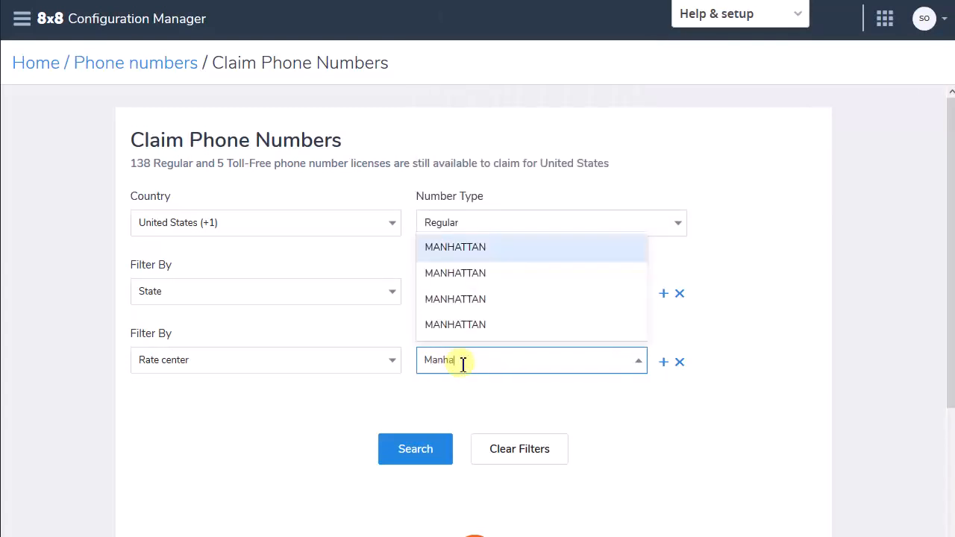
{"action": "left_click", "coordinate": [474, 256]}
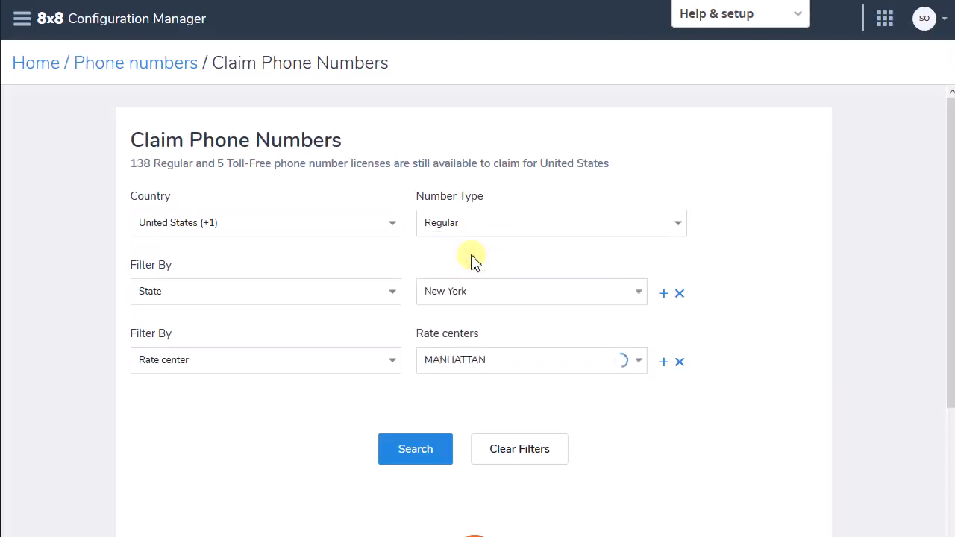
{"action": "left_click", "coordinate": [405, 456]}
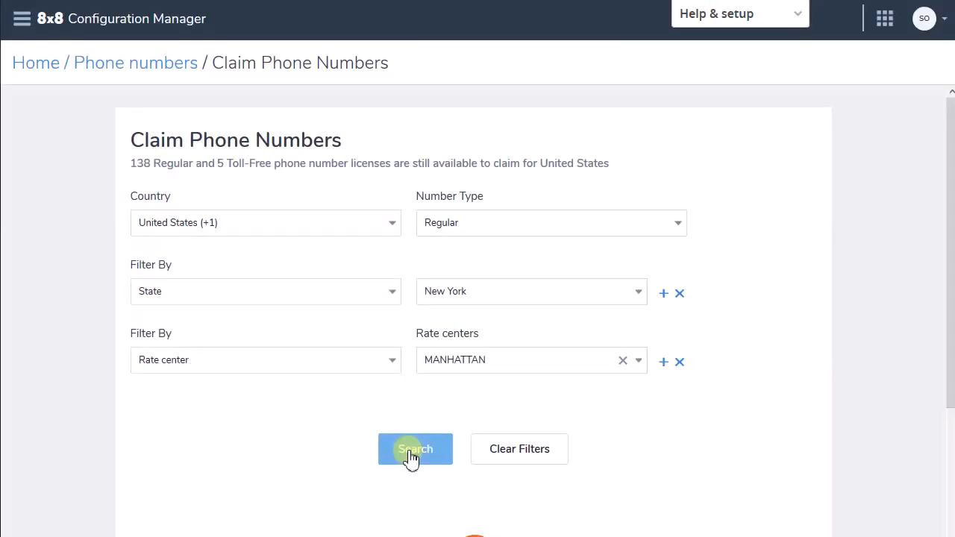
Change the second filter to Number starting with 646 and search again
{"action": "left_click_drag", "start_coordinate": [947, 315], "coordinate": [949, 454]}
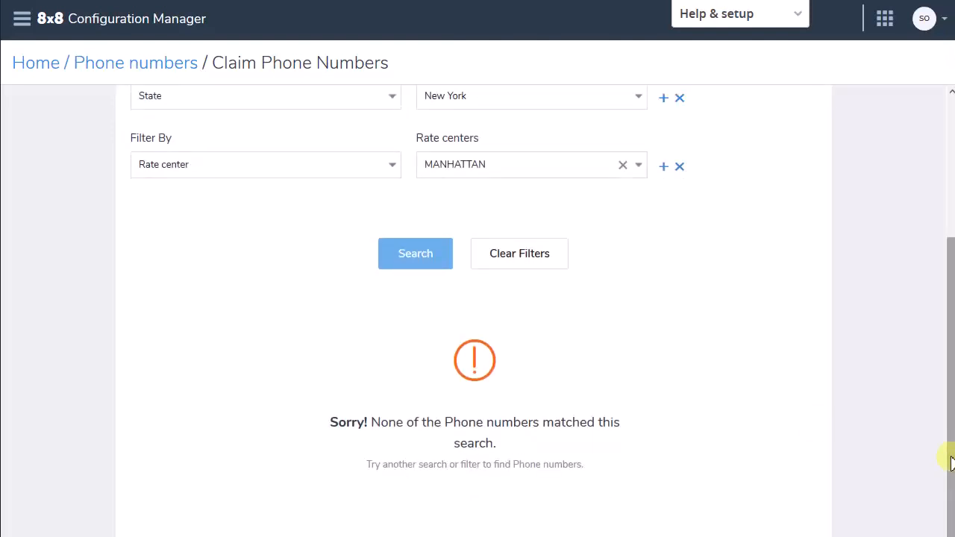
{"action": "left_click", "coordinate": [394, 165]}
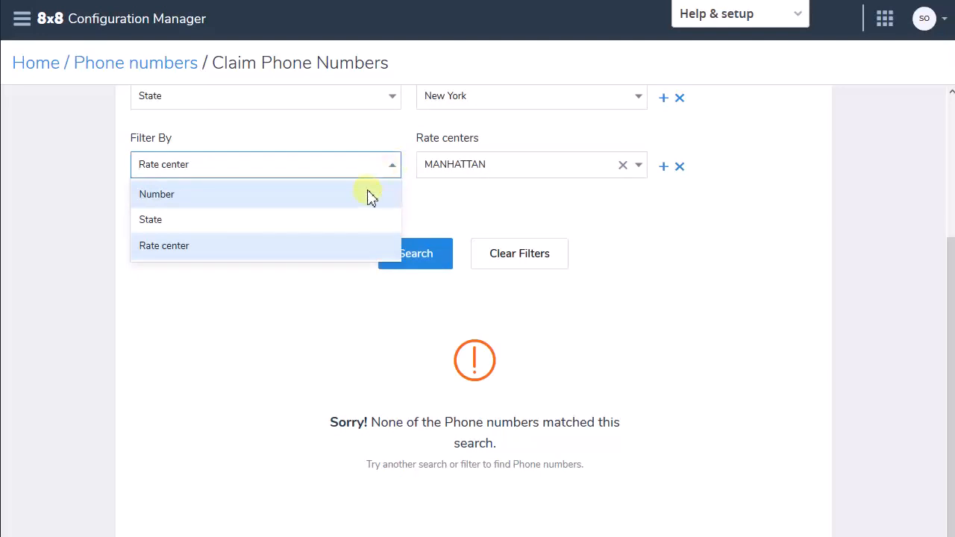
{"action": "left_click", "coordinate": [367, 194]}
{"action": "left_click", "coordinate": [517, 170]}
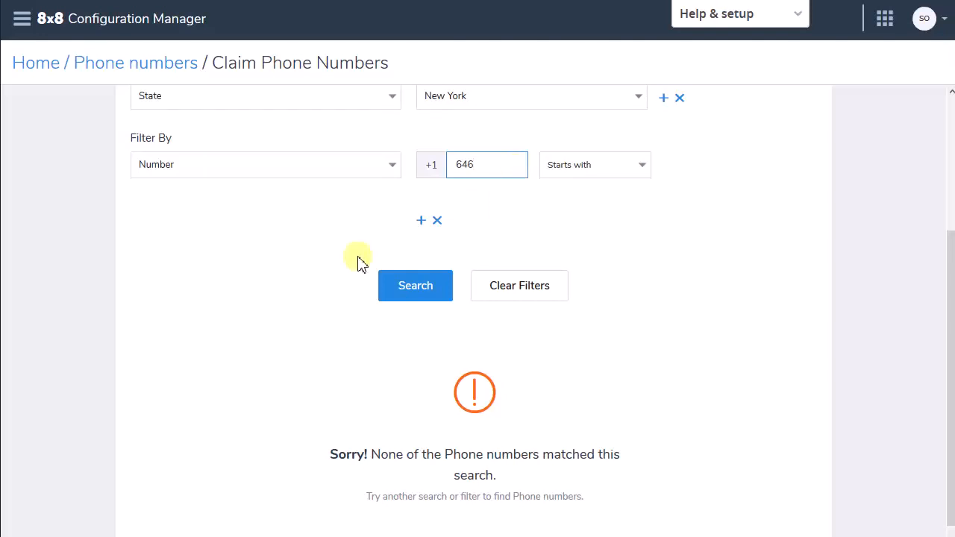
{"action": "left_click", "coordinate": [403, 293]}
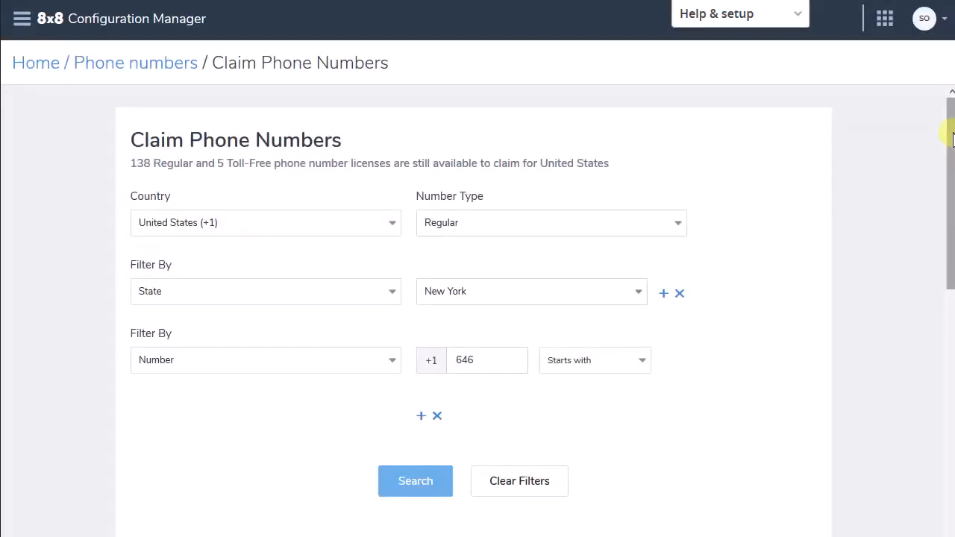
Claim six consecutive available 646 phone numbers from further down the search results
{"action": "left_click_drag", "start_coordinate": [953, 136], "coordinate": [953, 338]}
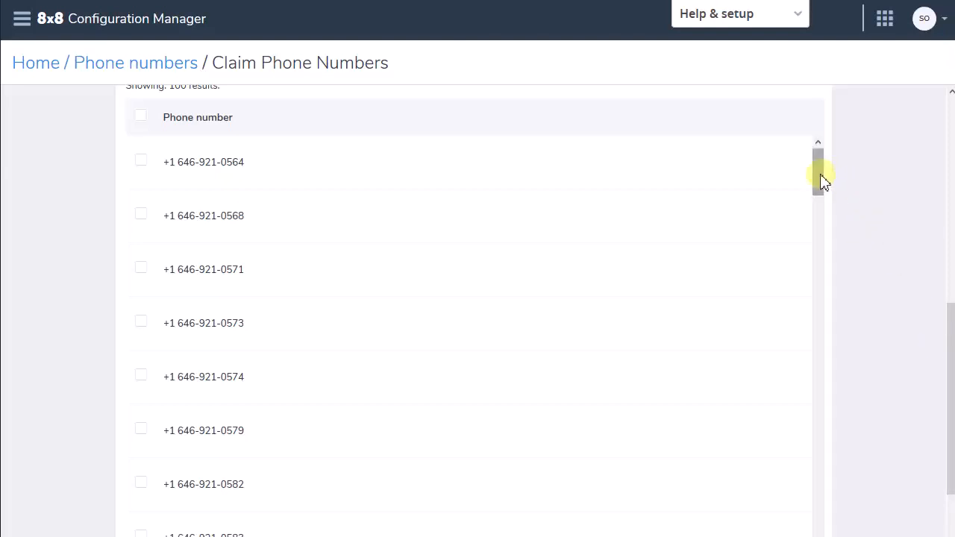
{"action": "left_click_drag", "start_coordinate": [820, 182], "coordinate": [823, 495]}
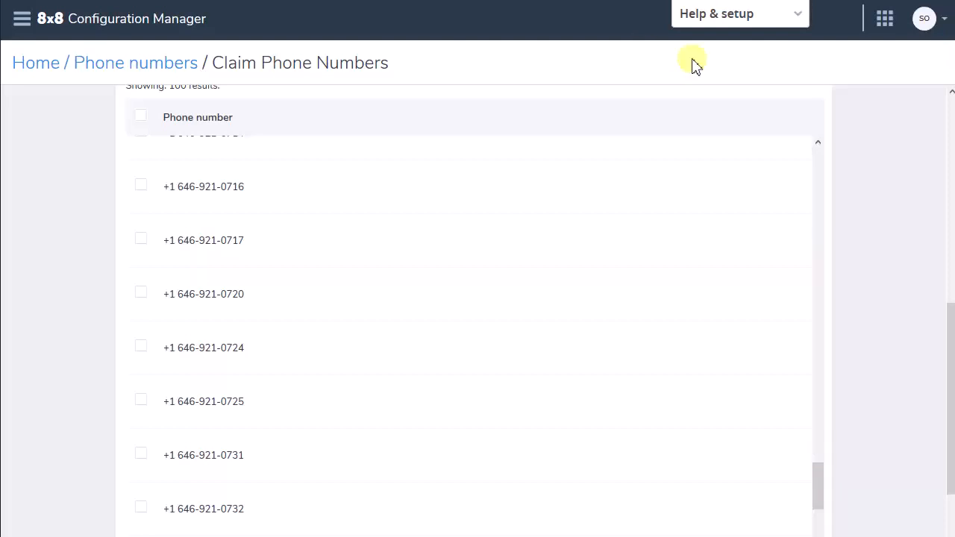
{"action": "left_click_drag", "start_coordinate": [815, 484], "coordinate": [819, 535]}
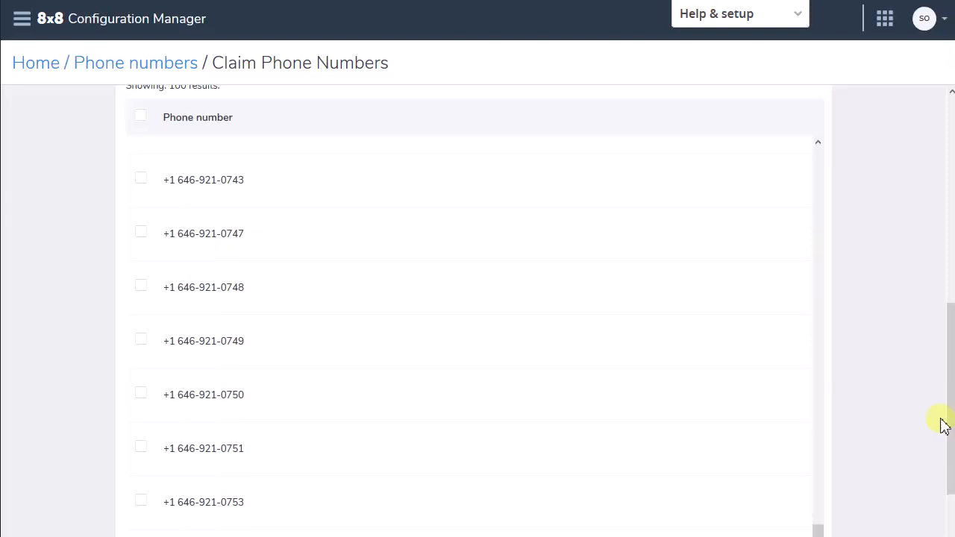
{"action": "left_click_drag", "start_coordinate": [945, 405], "coordinate": [948, 485]}
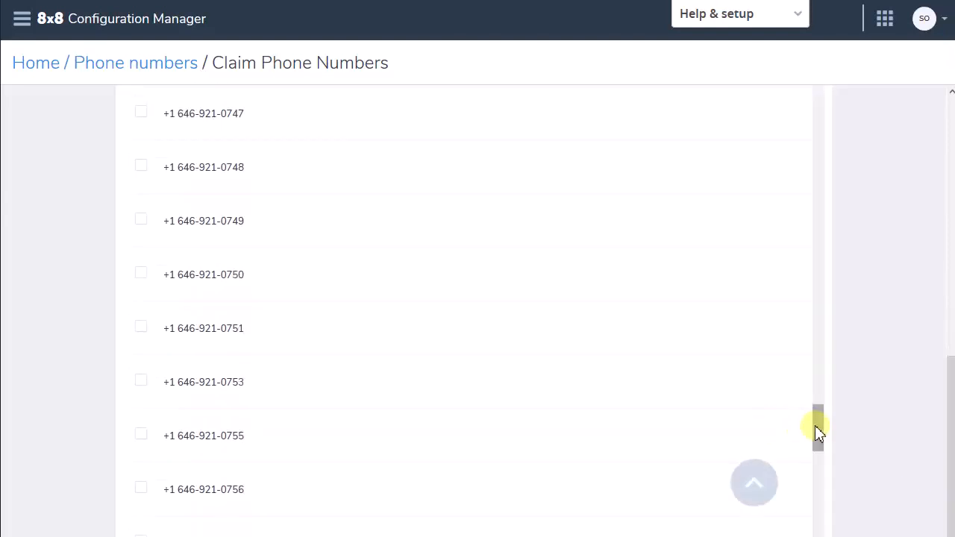
{"action": "left_click_drag", "start_coordinate": [819, 431], "coordinate": [823, 483]}
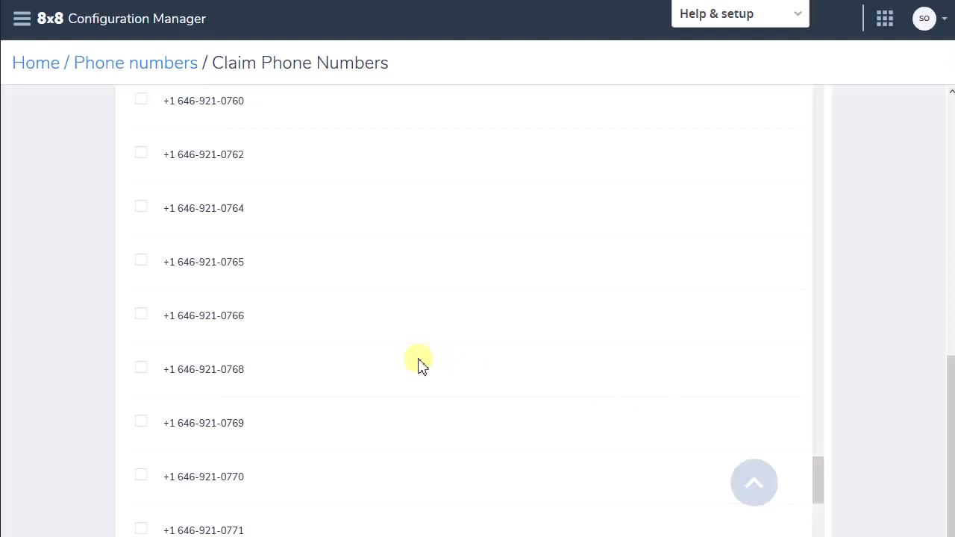
{"action": "left_click", "coordinate": [140, 103]}
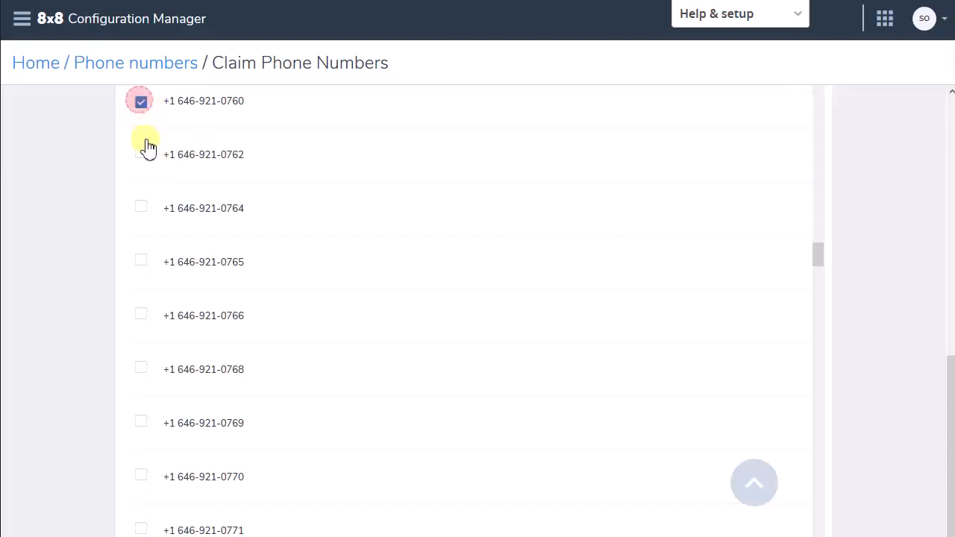
{"action": "left_click", "coordinate": [142, 156]}
{"action": "left_click", "coordinate": [142, 209]}
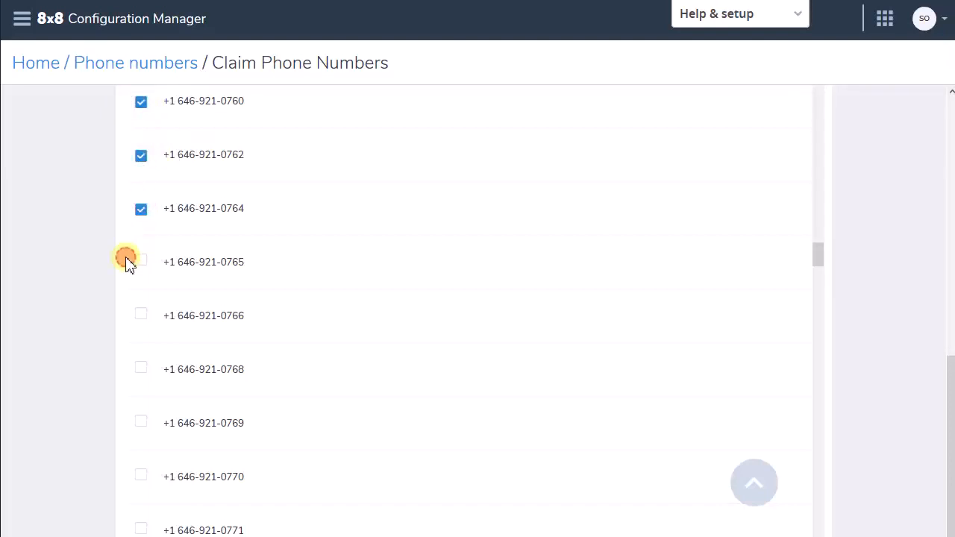
{"action": "left_click", "coordinate": [142, 263]}
{"action": "left_click", "coordinate": [139, 317]}
{"action": "left_click", "coordinate": [141, 367]}
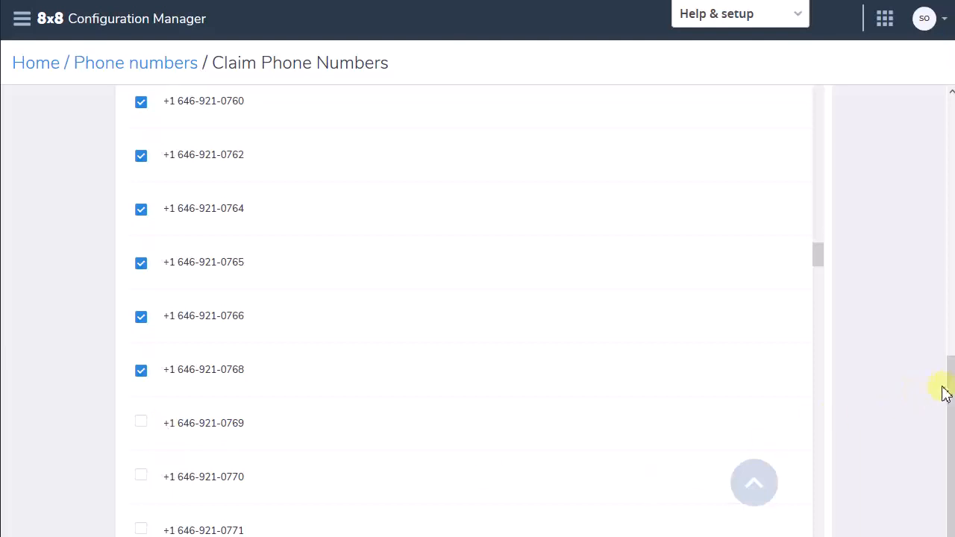
{"action": "left_click_drag", "start_coordinate": [951, 380], "coordinate": [952, 285]}
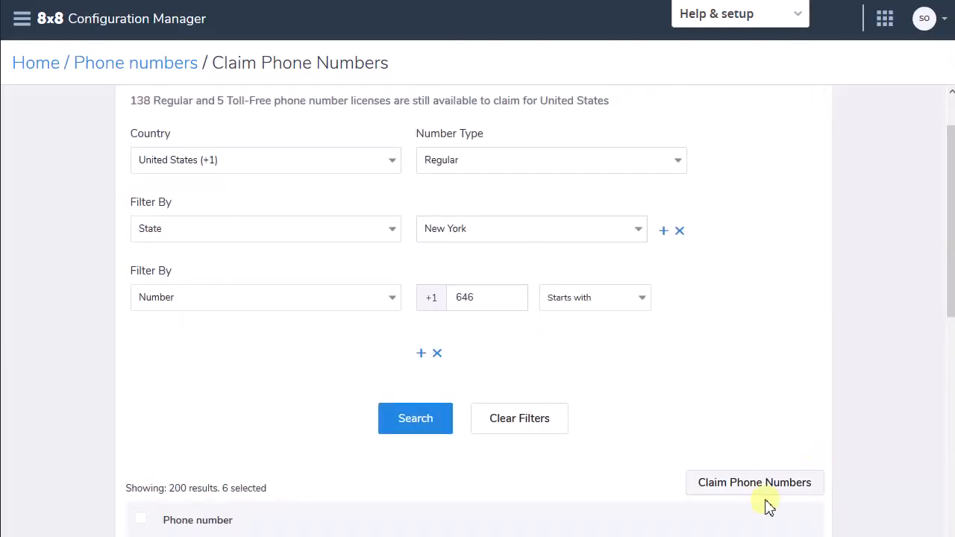
{"action": "left_click", "coordinate": [753, 486]}
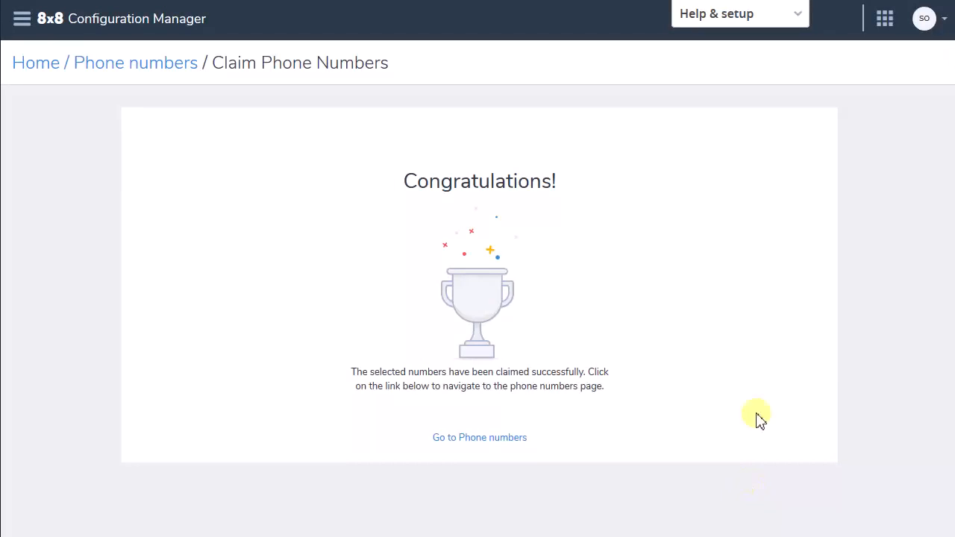
Go back to the phone number inventory and return the second, third and fourth listed numbers to 8x8, confirming the return
{"action": "left_click", "coordinate": [119, 71]}
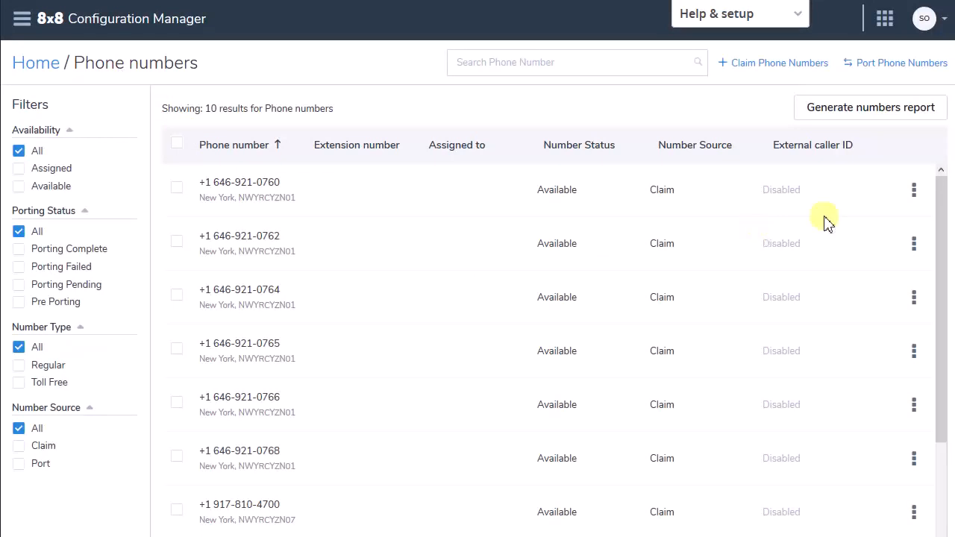
{"action": "mouse_move", "coordinate": [948, 250]}
{"action": "left_mouse_down"}
{"action": "mouse_move", "coordinate": [941, 320]}
{"action": "mouse_move", "coordinate": [951, 237]}
{"action": "left_mouse_up"}
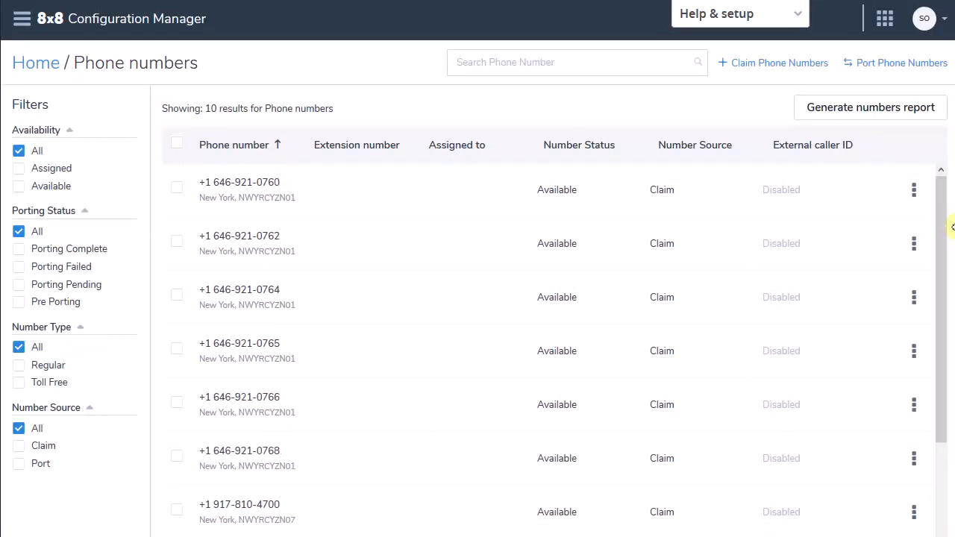
{"action": "left_click", "coordinate": [176, 244]}
{"action": "left_click", "coordinate": [178, 299]}
{"action": "left_click", "coordinate": [178, 351]}
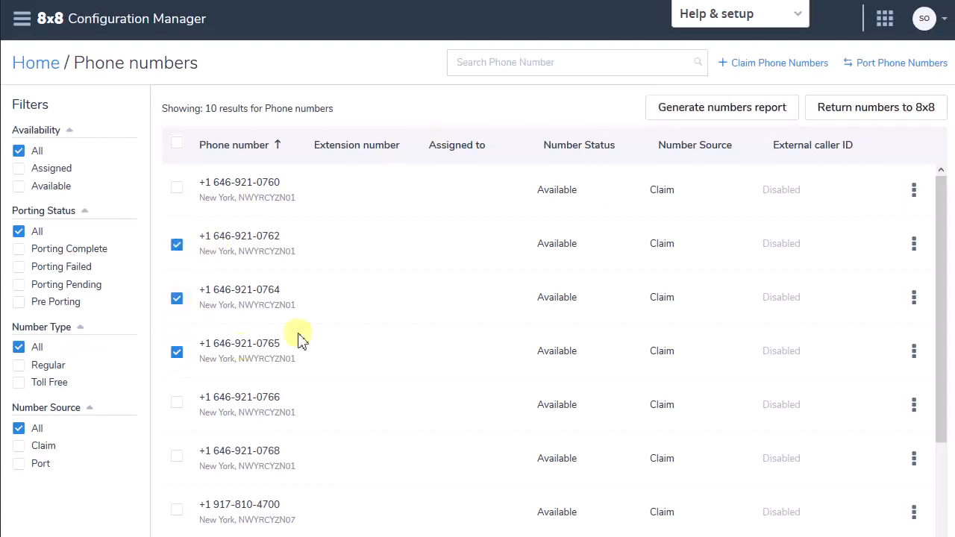
{"action": "left_click", "coordinate": [872, 115]}
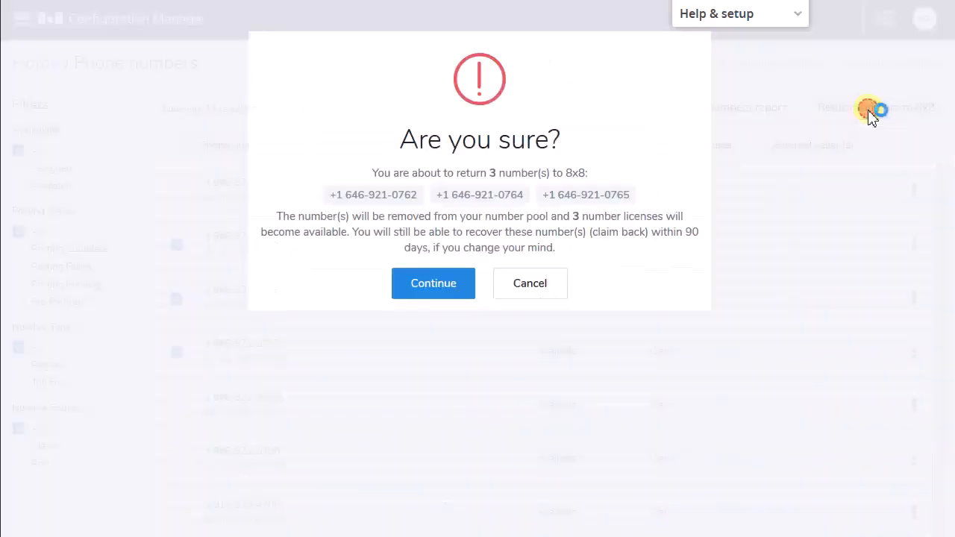
{"action": "left_click", "coordinate": [458, 290]}
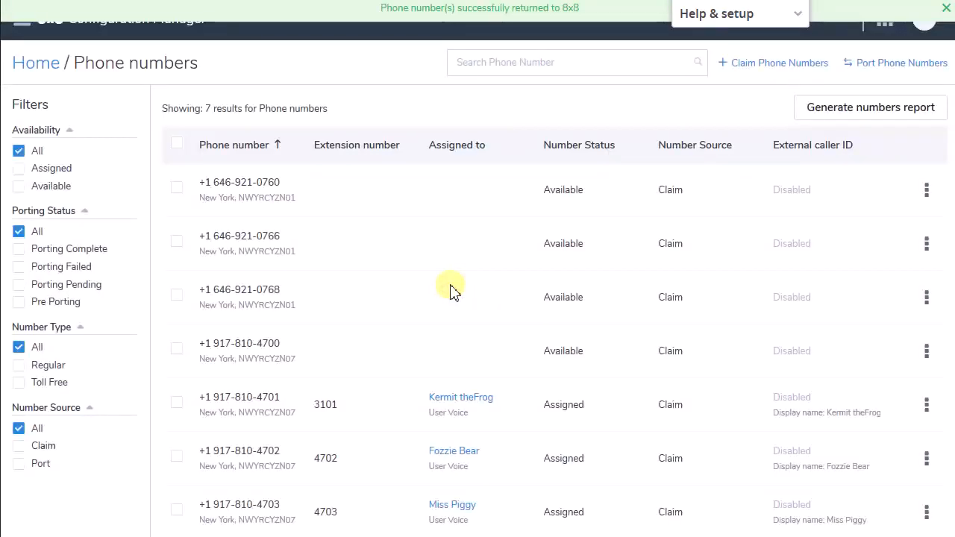